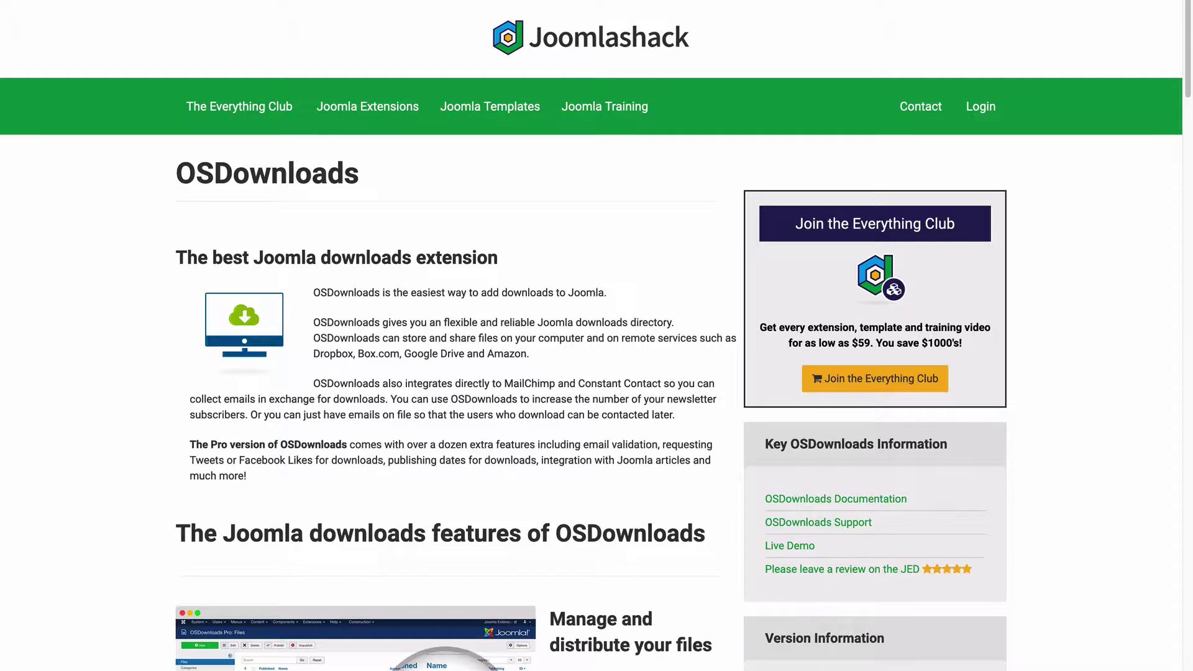
# - Scroll down the Joomlashack page and go to the free OSDownloads version
pyautogui.scroll(-3, 498, 393)
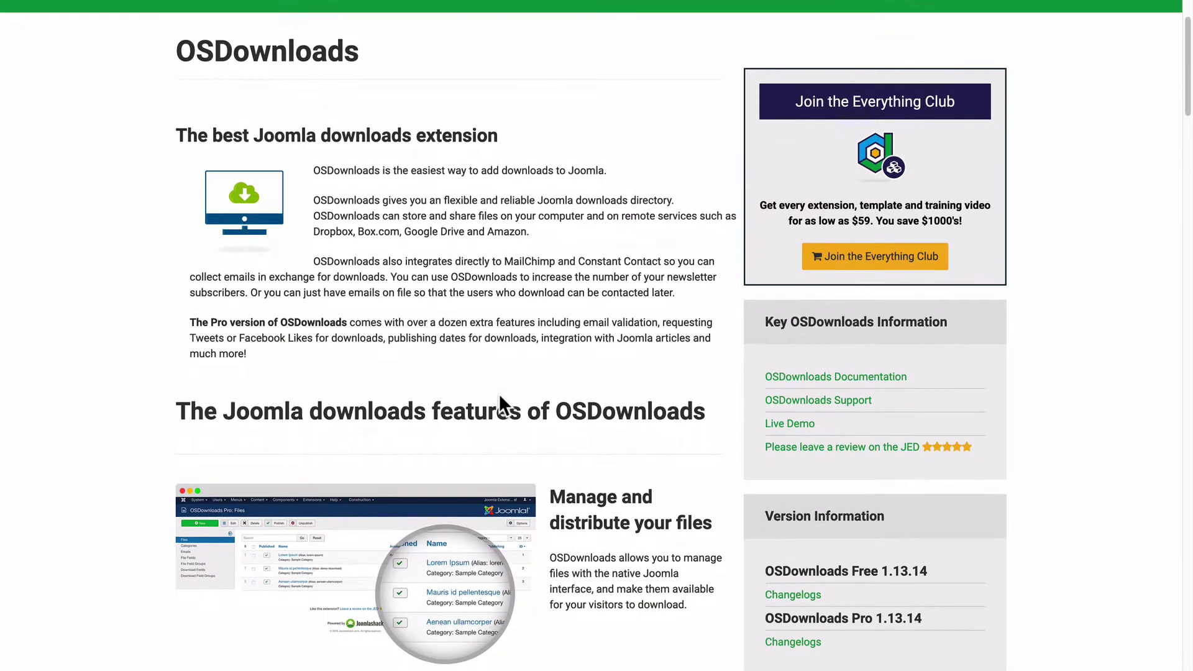
pyautogui.scroll(-10, 500, 398)
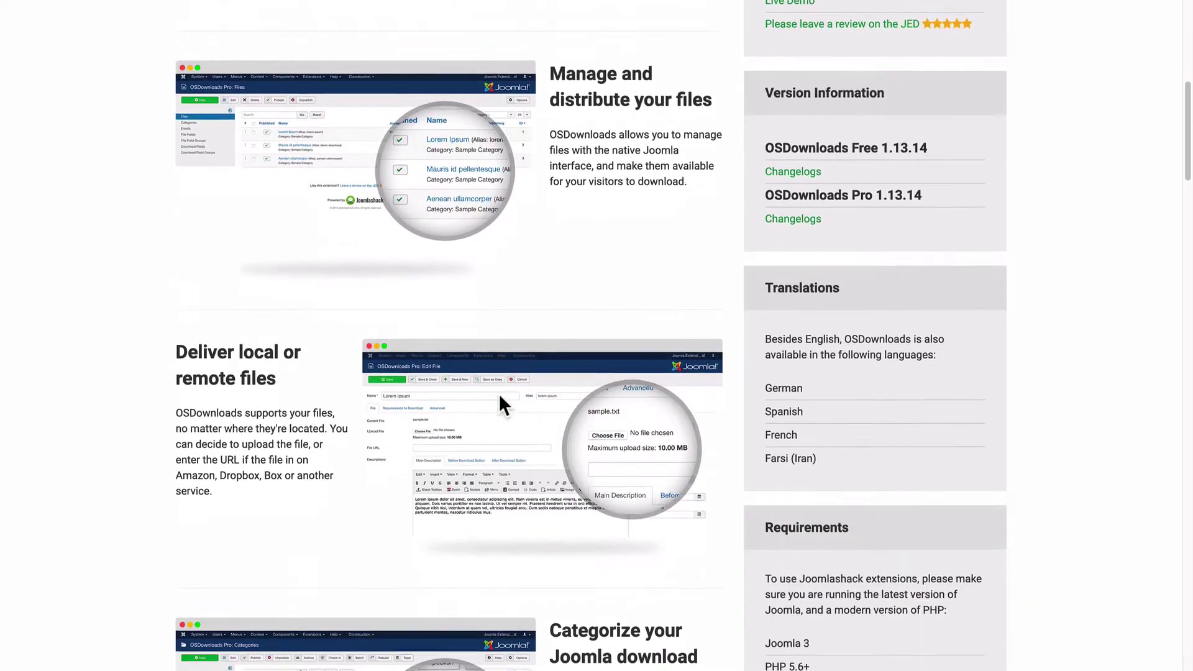
pyautogui.scroll(-14, 499, 393)
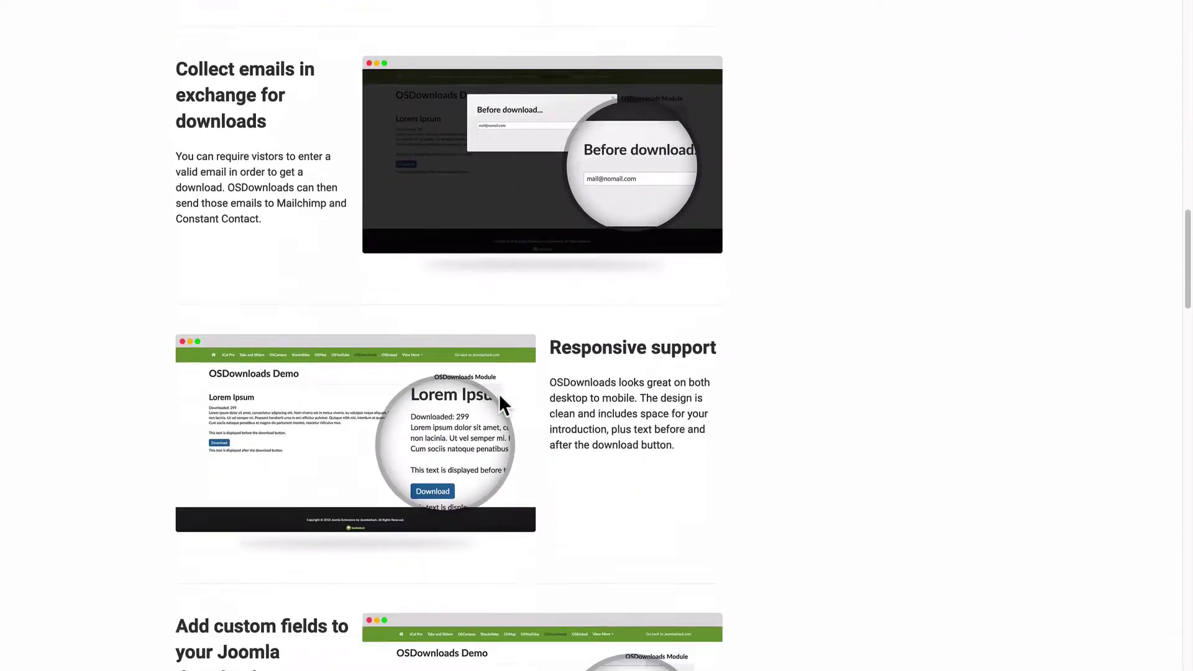
pyautogui.scroll(-15, 498, 396)
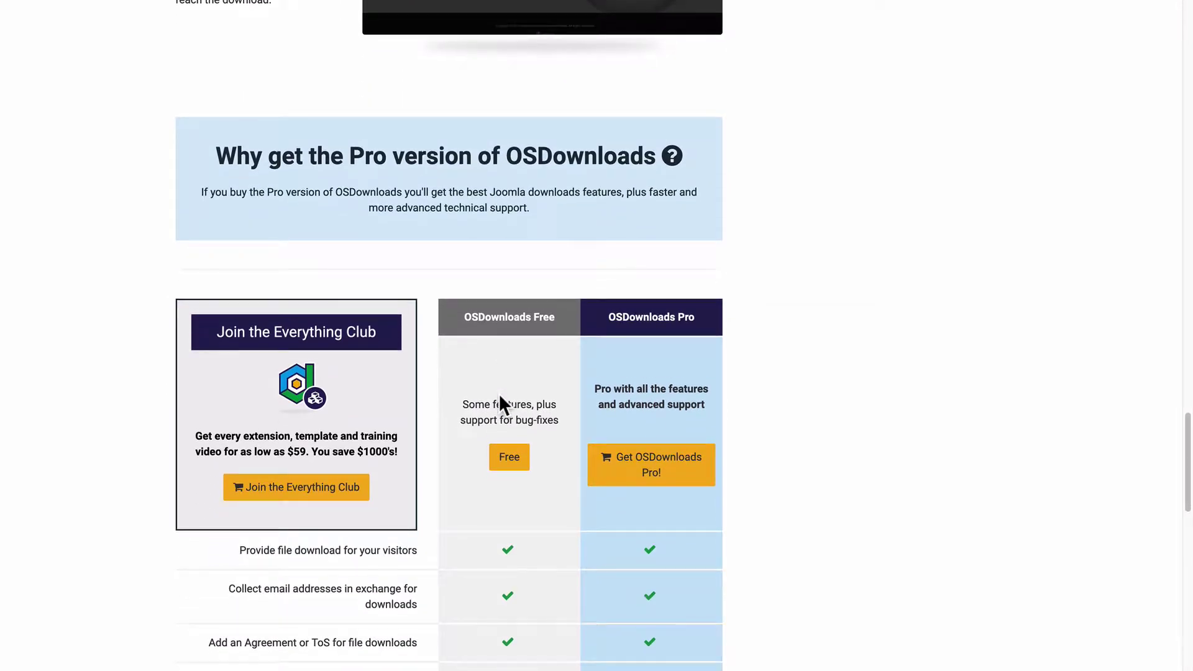
pyautogui.scroll(-1, 500, 398)
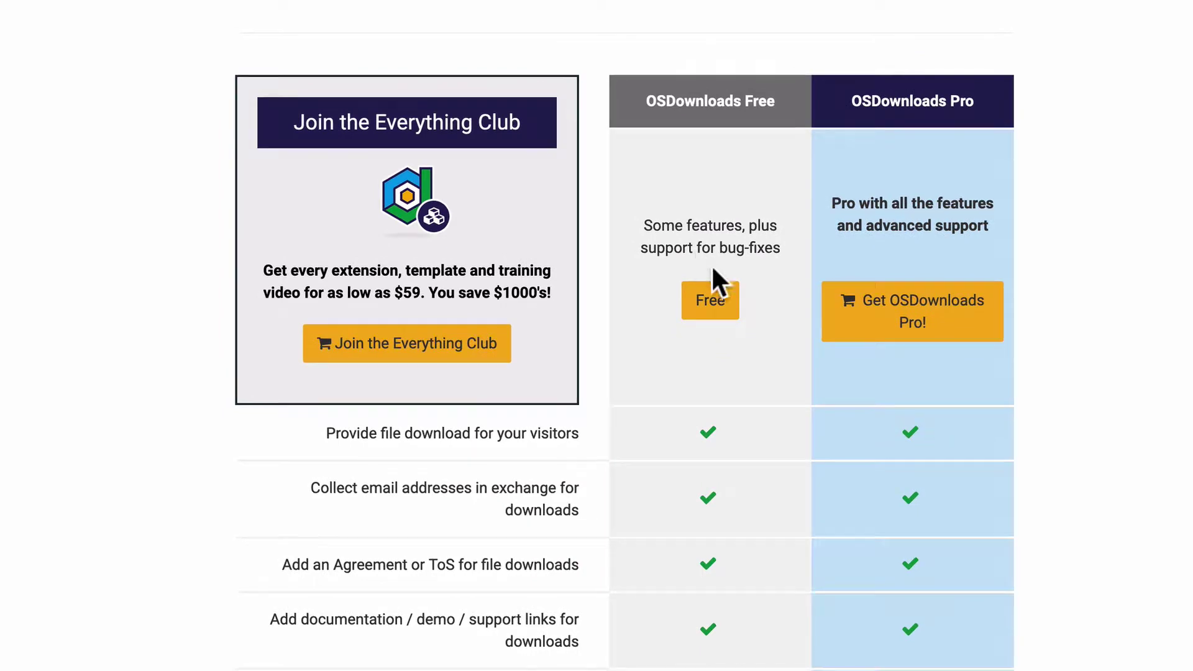
pyautogui.click(710, 305)
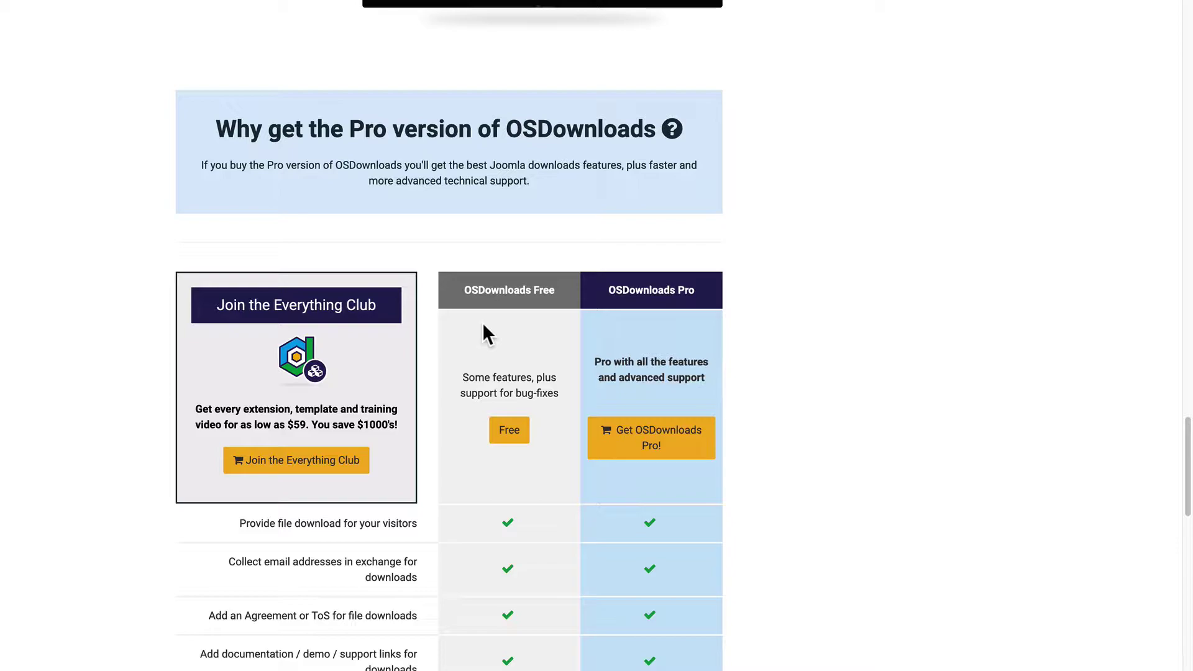
# - Open the OSDownloads Pro Files list, then its Categories list showing General
pyautogui.scroll(20, 483, 325)
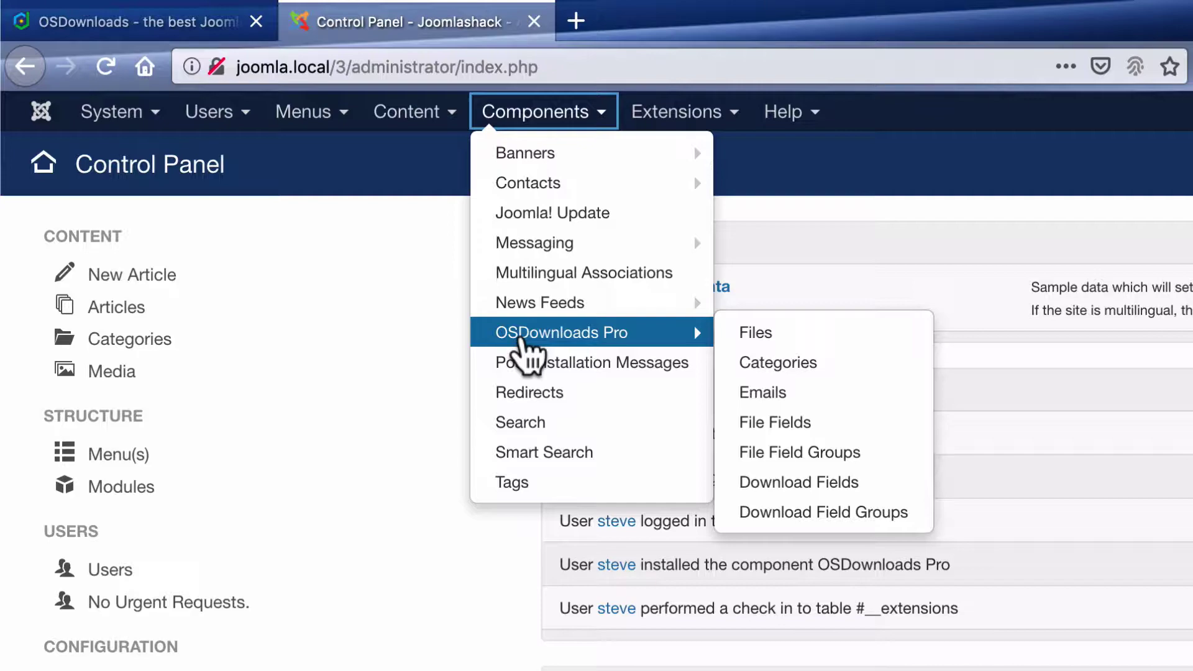
pyautogui.click(522, 336)
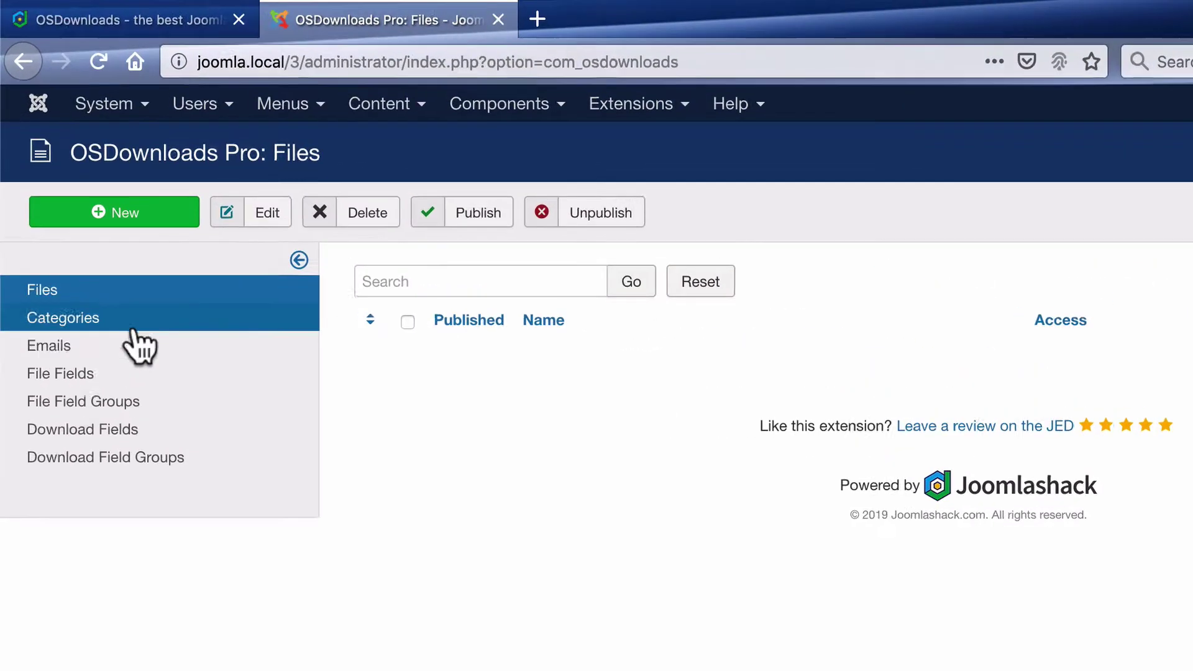
pyautogui.click(56, 194)
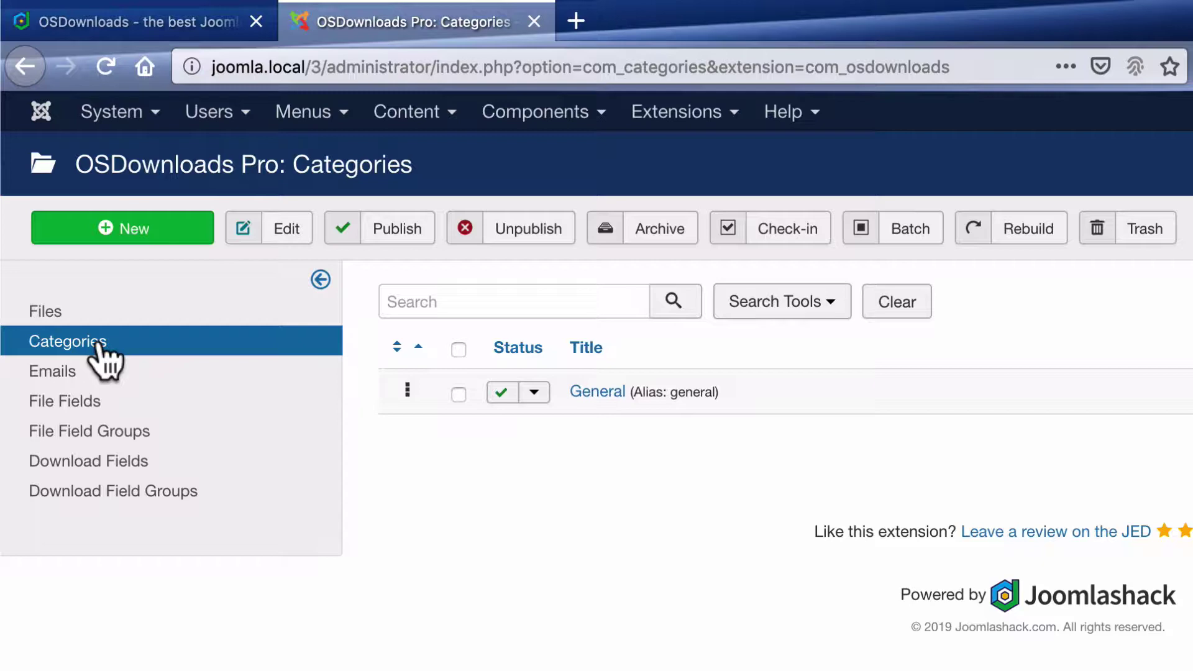
# - View the empty Emails list, then return to the empty Files list
pyautogui.click(103, 367)
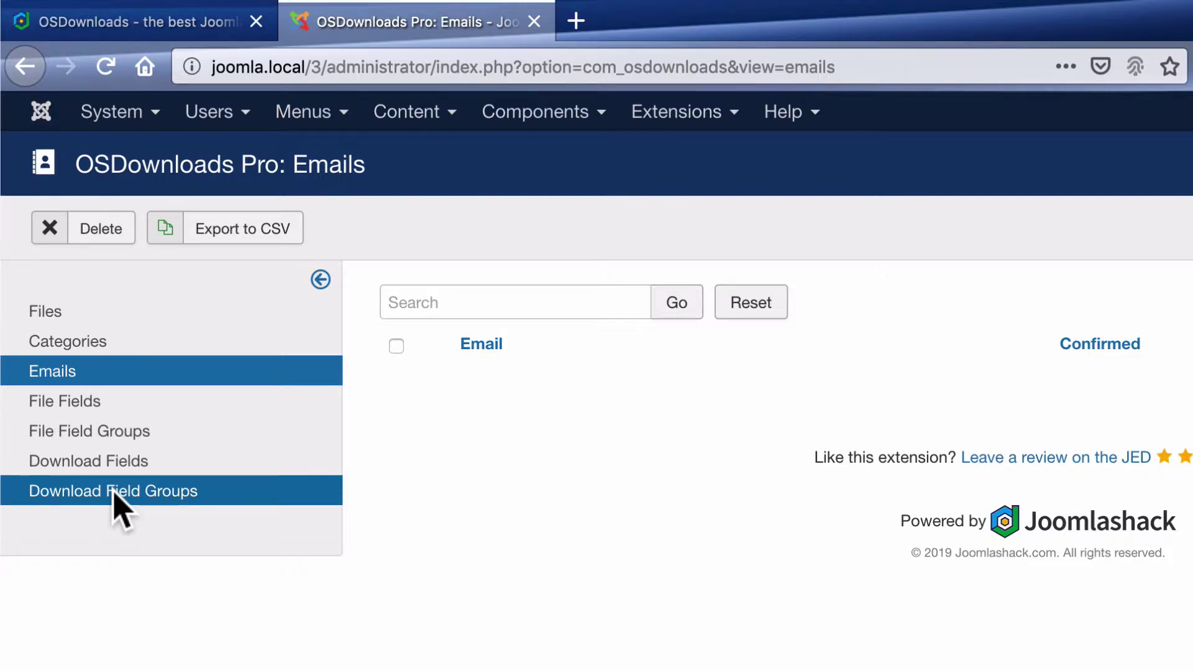
pyautogui.click(73, 313)
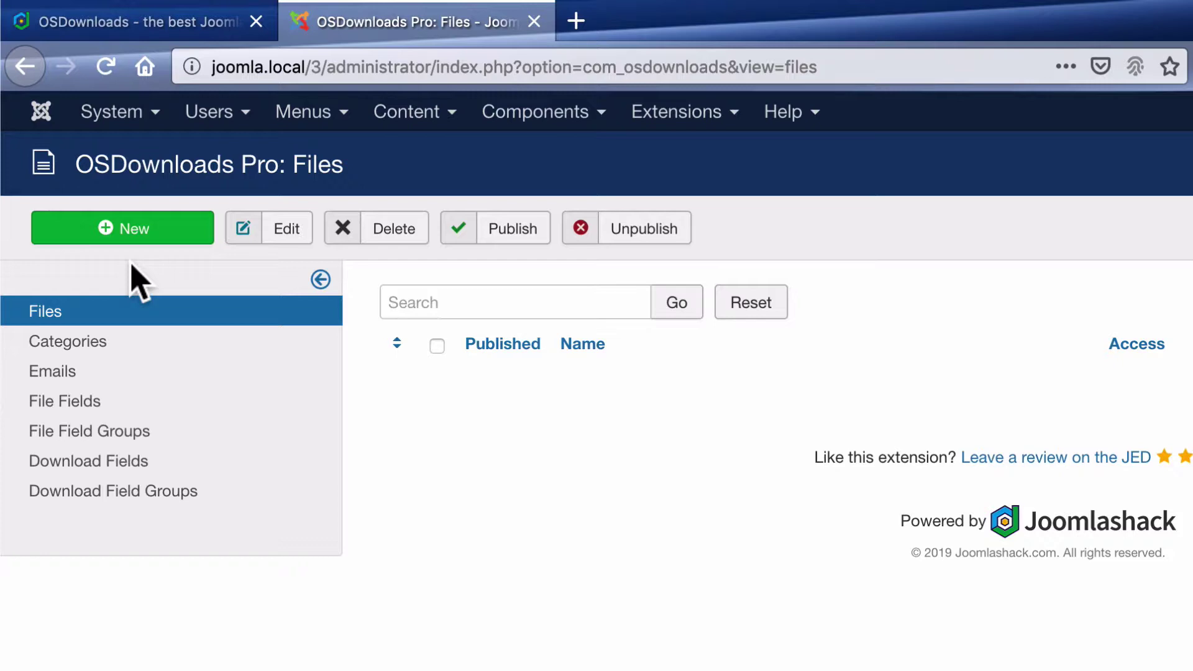
# - Create a new download file entry named 'My First PDF'
pyautogui.click(126, 242)
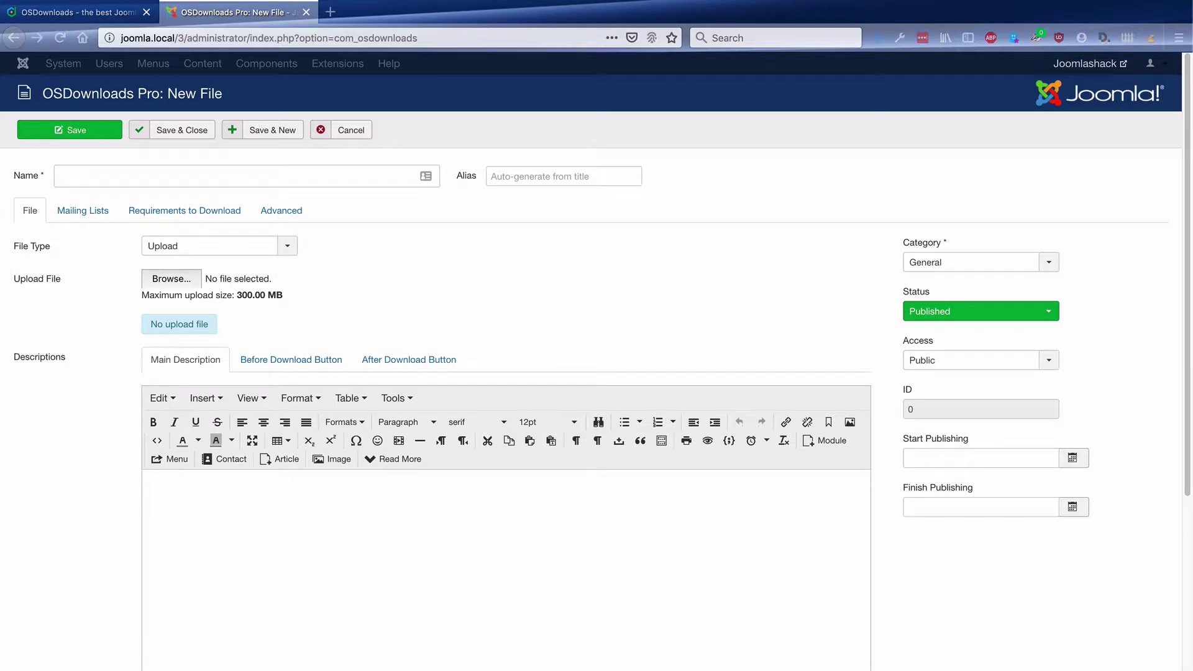
pyautogui.click(199, 179)
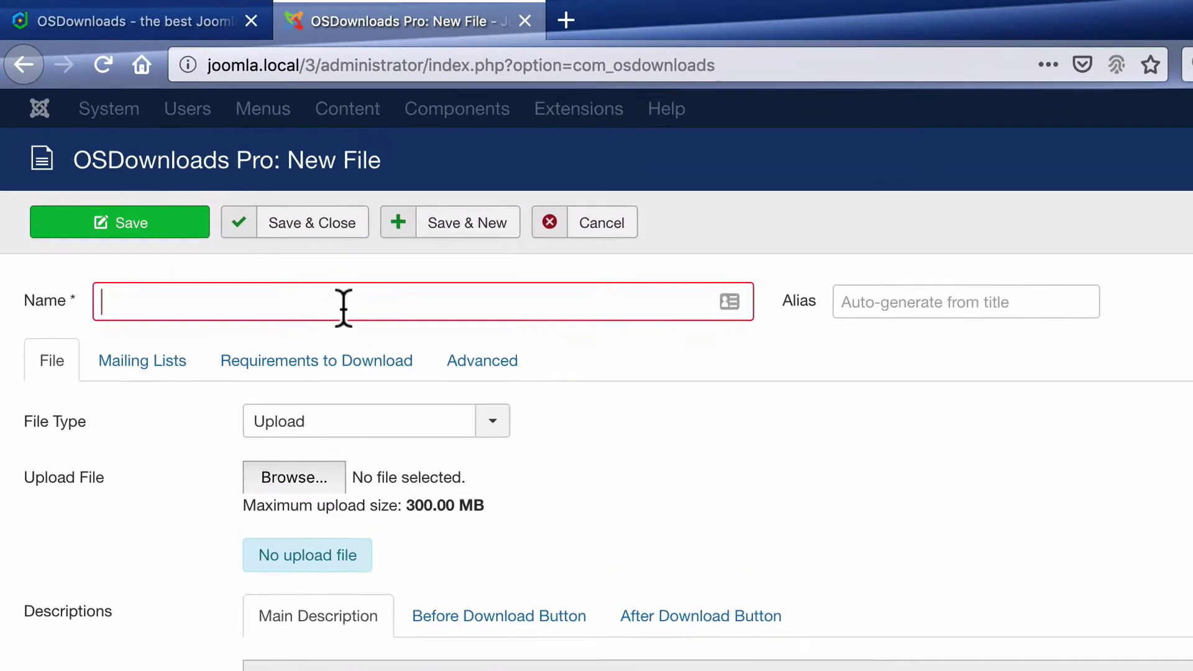
pyautogui.write('My Fiur')
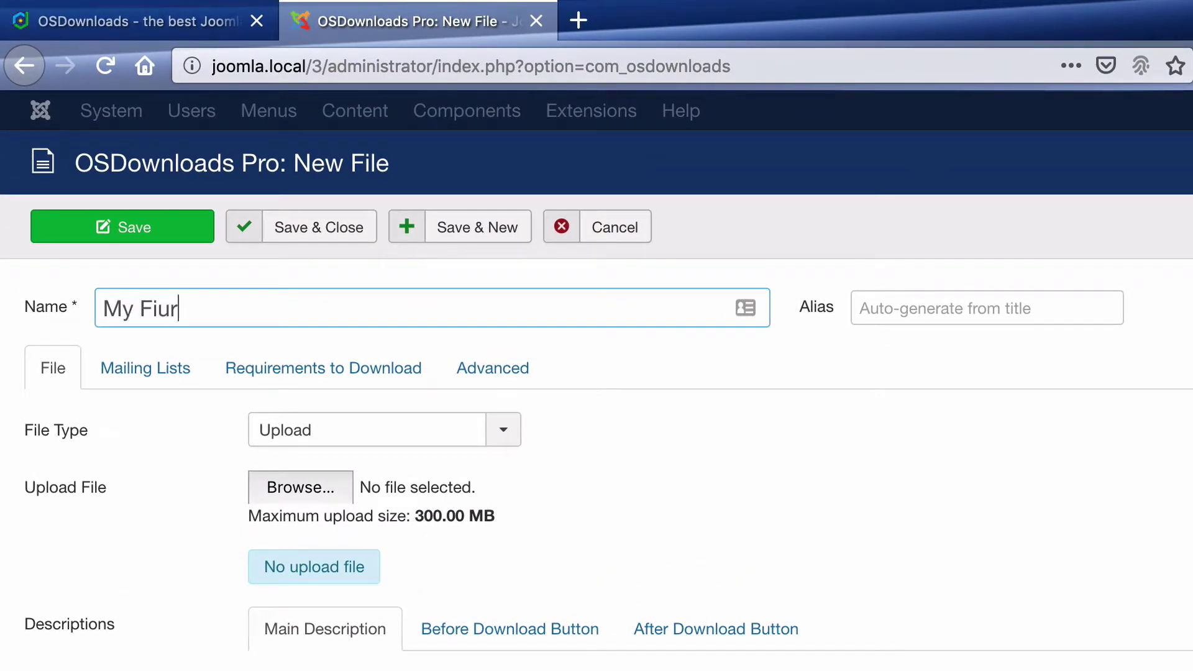
pyautogui.press('BackSpace')
pyautogui.press('BackSpace')
pyautogui.write('rst PODF')
pyautogui.press('BackSpace')
pyautogui.press('BackSpace')
pyautogui.press('BackSpace')
pyautogui.press('BackSpace')
pyautogui.write('PDF')
# - Keep the file type as Upload and choose MyPDF.pdf from the Desktop
pyautogui.click(324, 429)
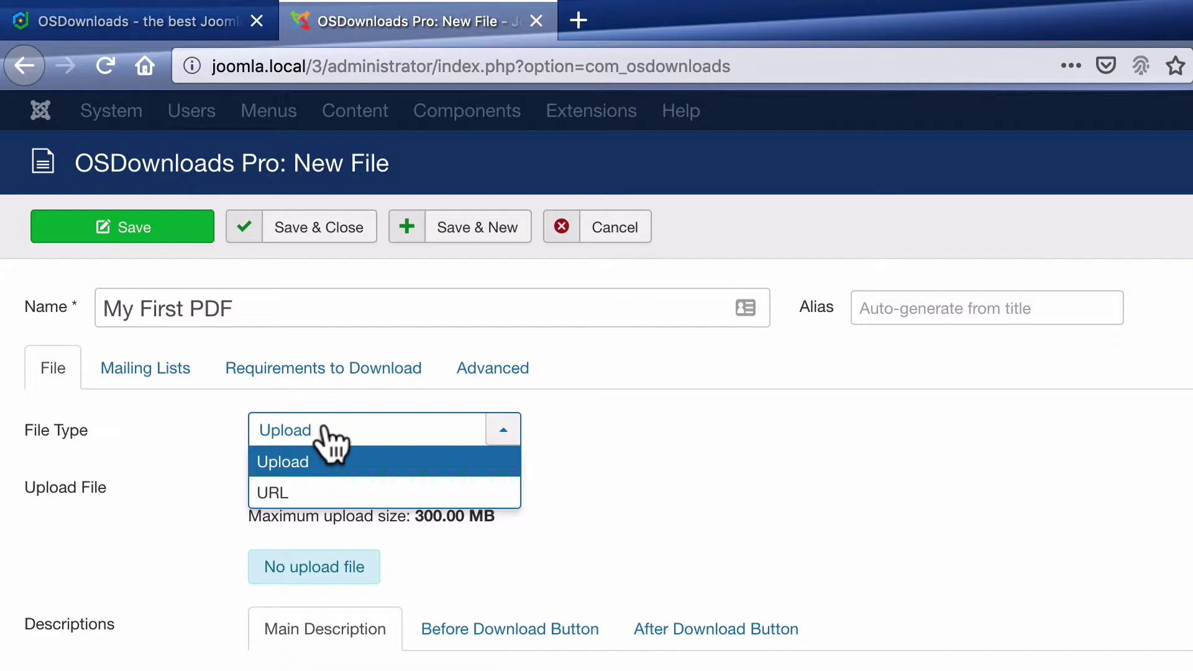
pyautogui.click(326, 461)
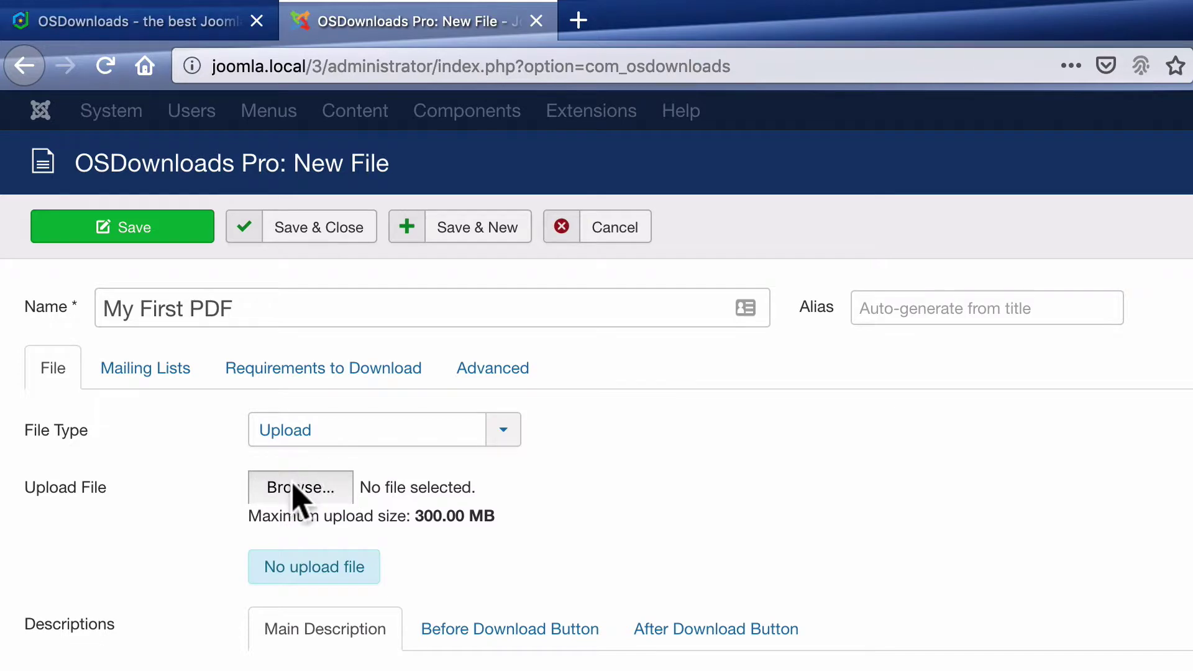
pyautogui.click(296, 486)
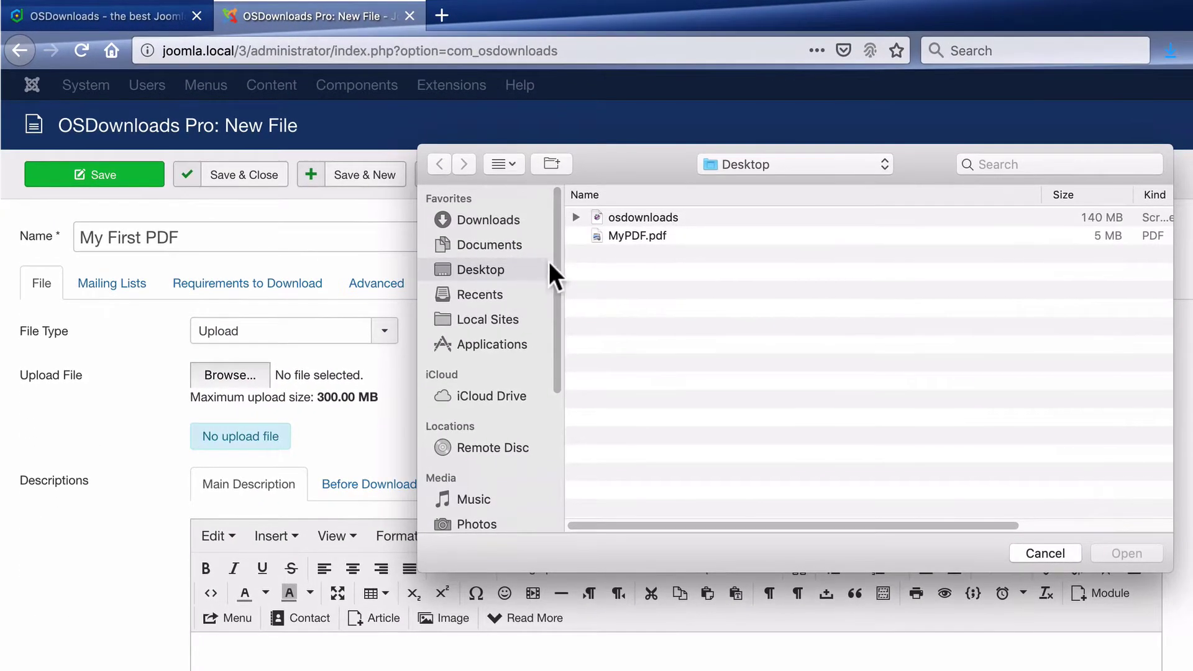
pyautogui.click(628, 235)
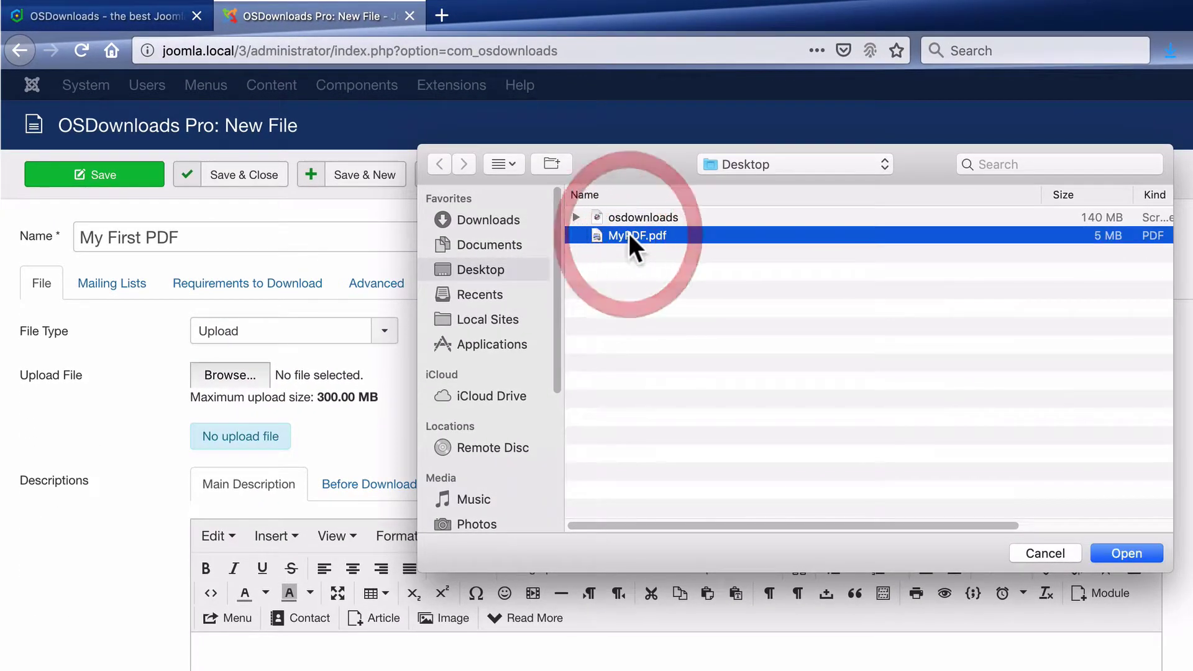
pyautogui.click(1136, 552)
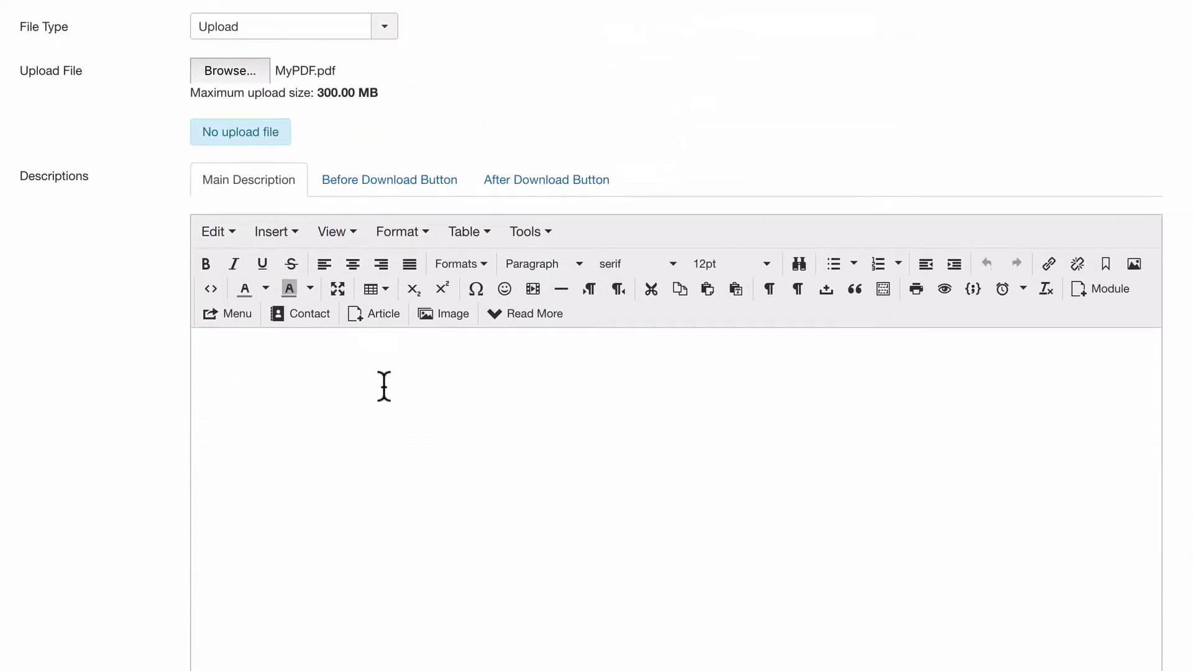
# - Enter the main description 'This is my first OSDownloads upload.' and save and close the file
pyautogui.click(383, 387)
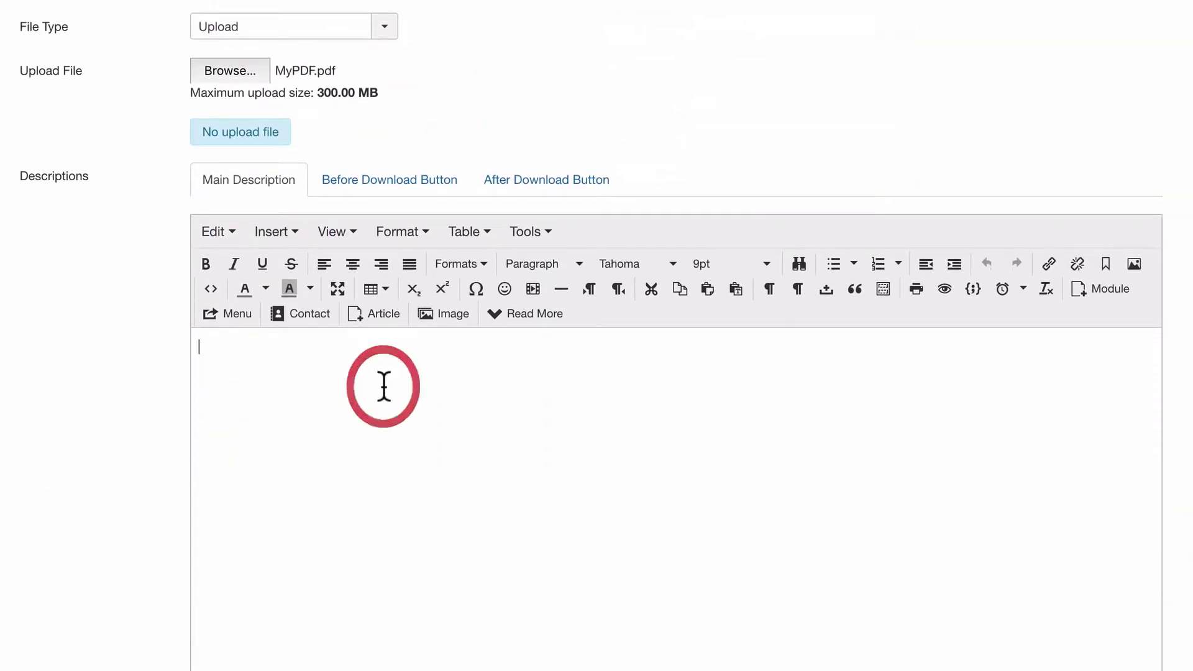
pyautogui.write('This is my firs')
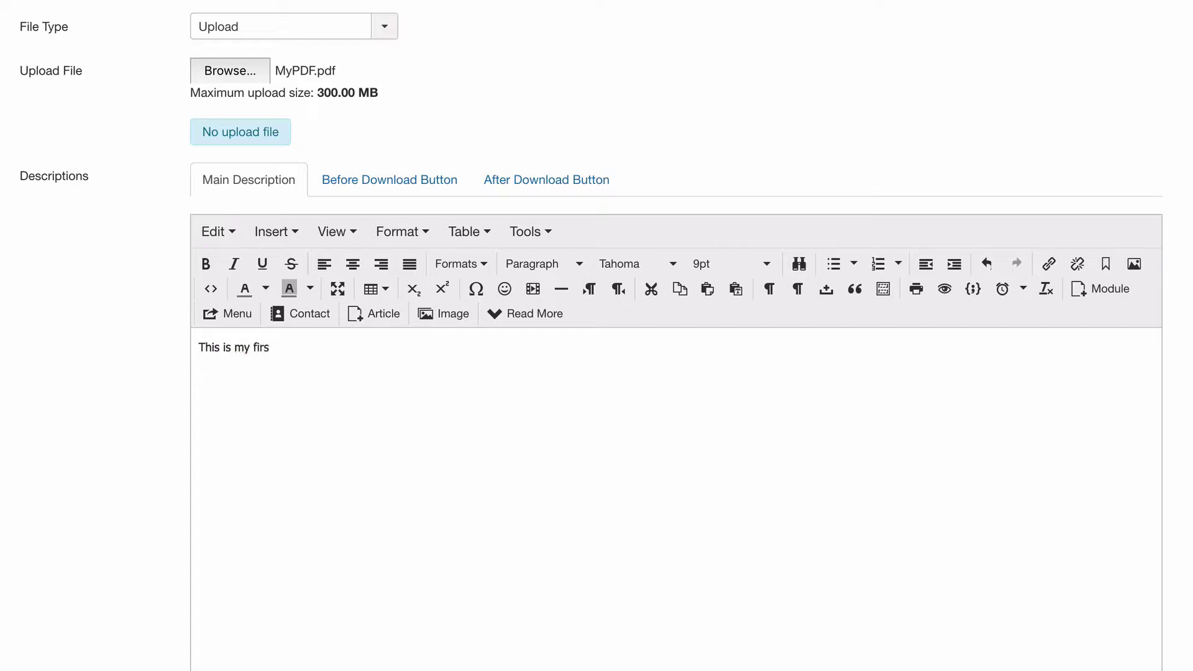
pyautogui.write('t OSDownloads upload.')
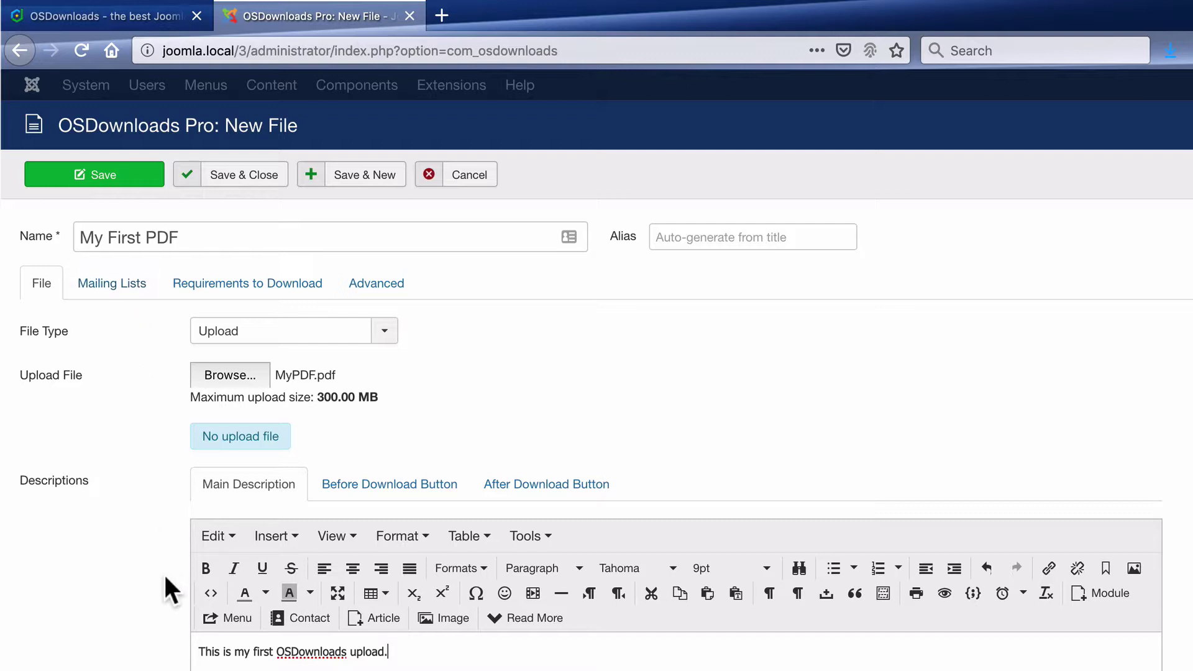
pyautogui.click(224, 177)
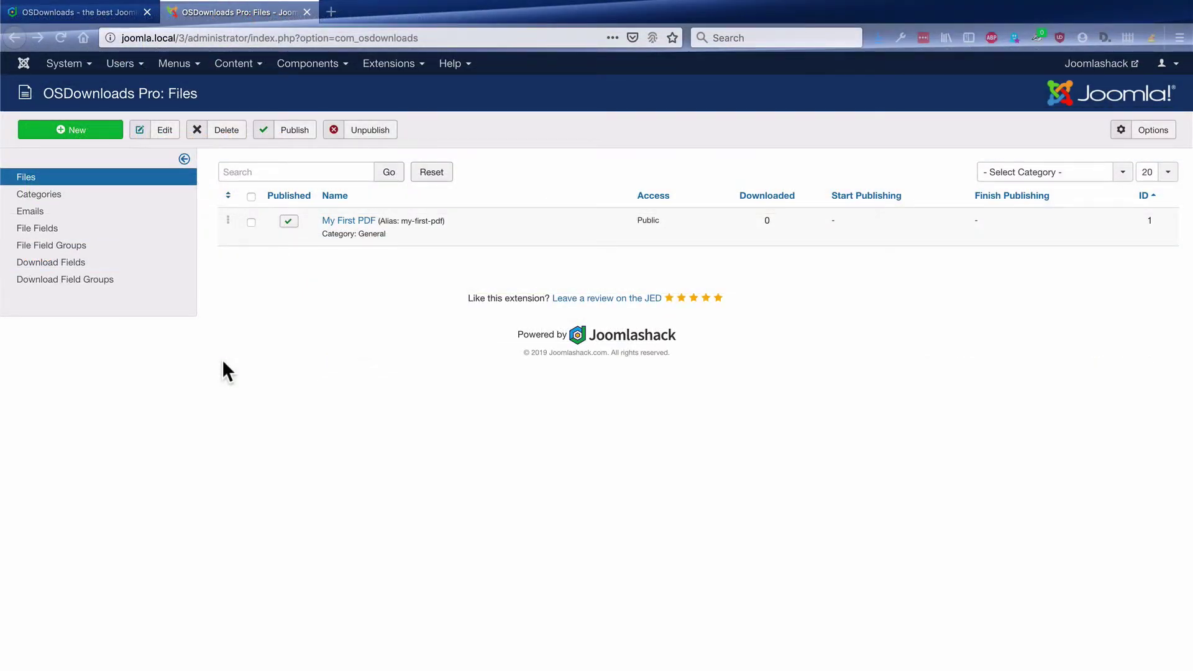
# - Add a new Main Menu item titled 'Downloads'
pyautogui.click(185, 65)
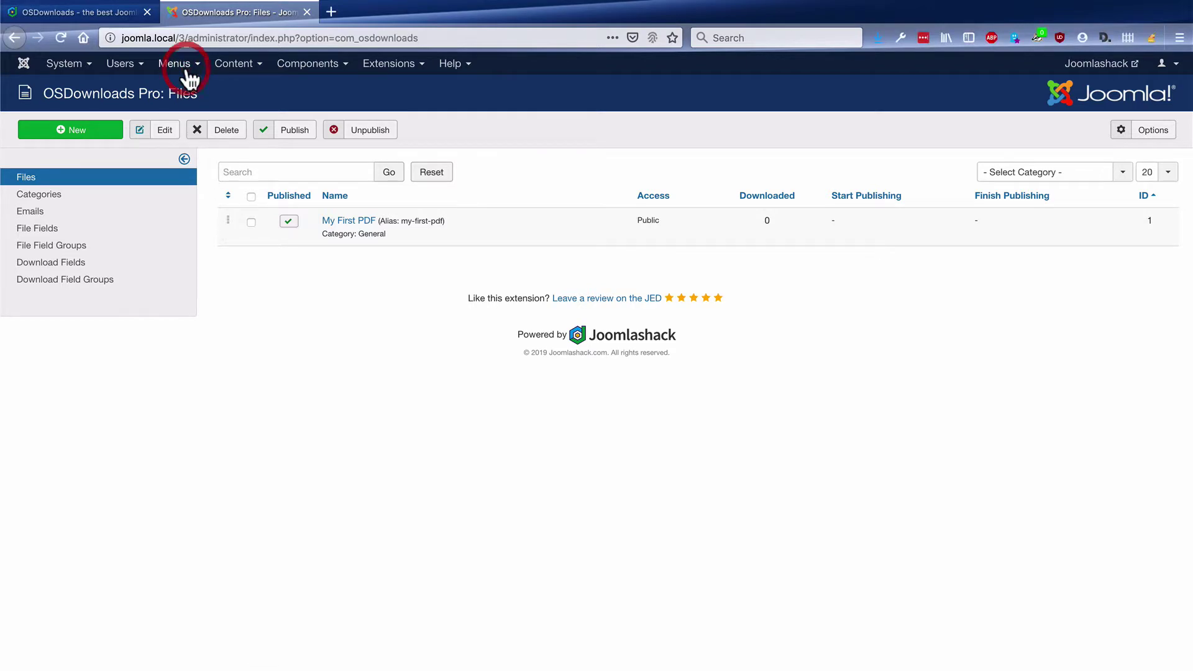
pyautogui.moveTo(333, 271)
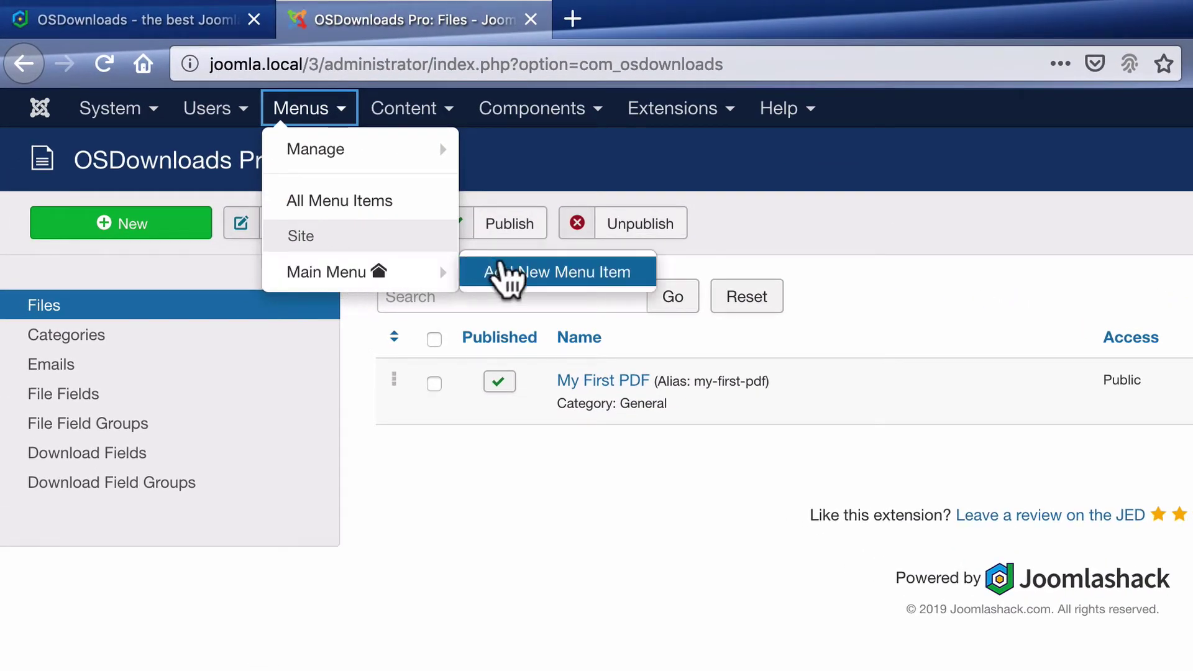
pyautogui.click(507, 274)
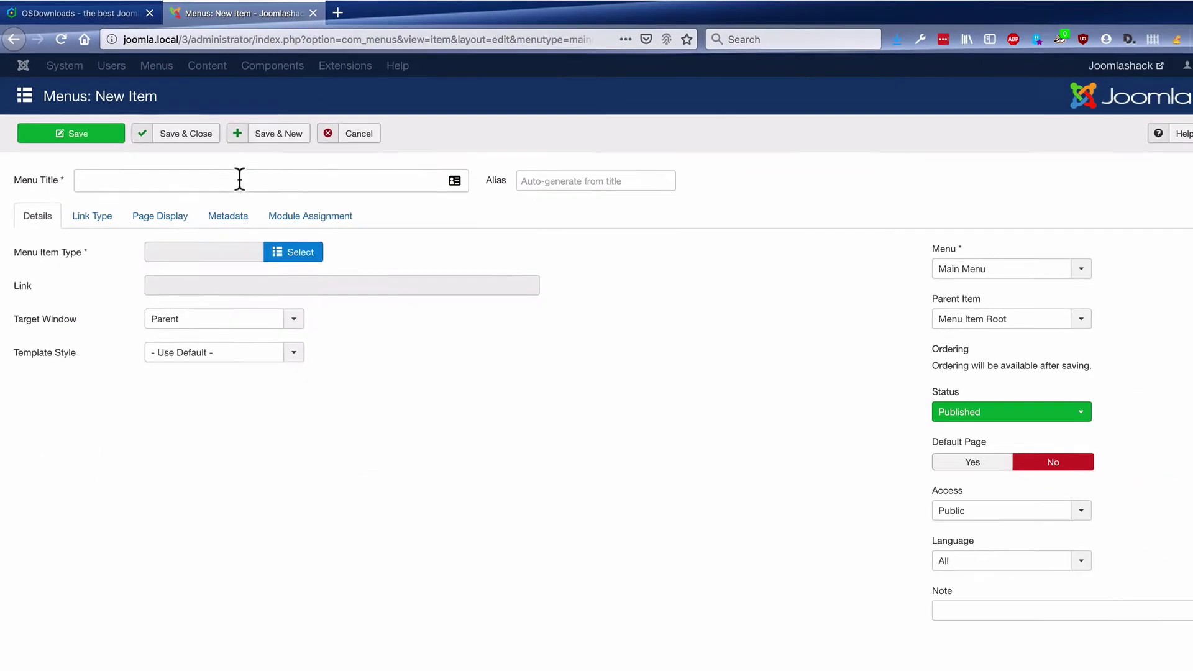
pyautogui.click(234, 177)
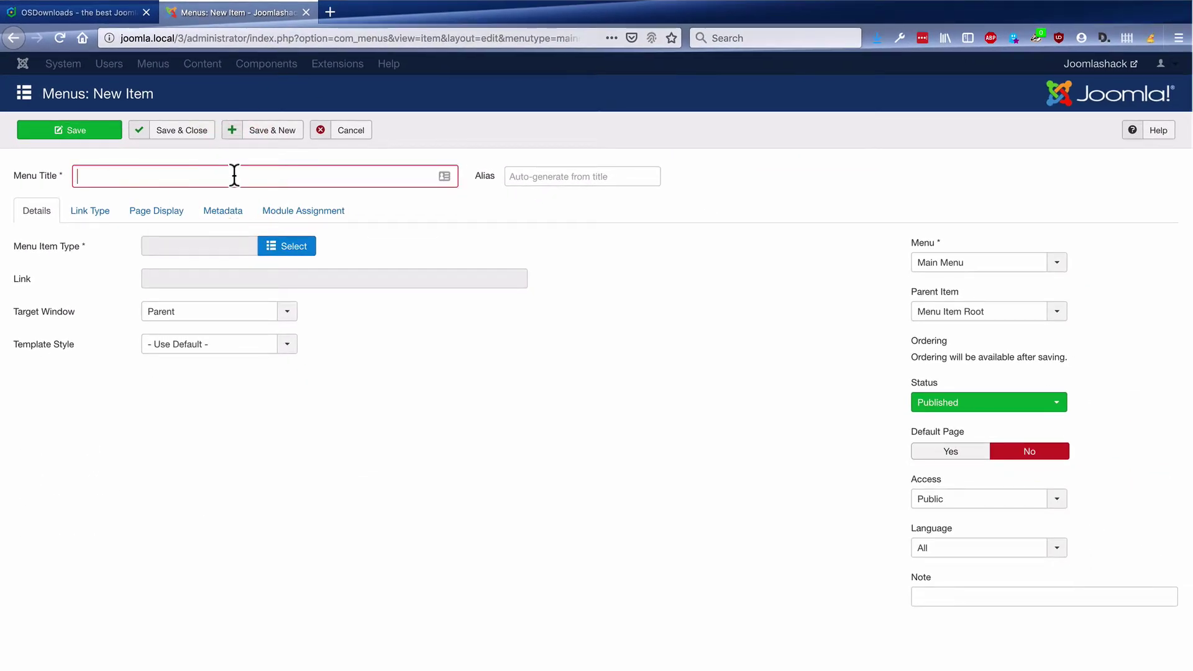
pyautogui.write('Downloads')
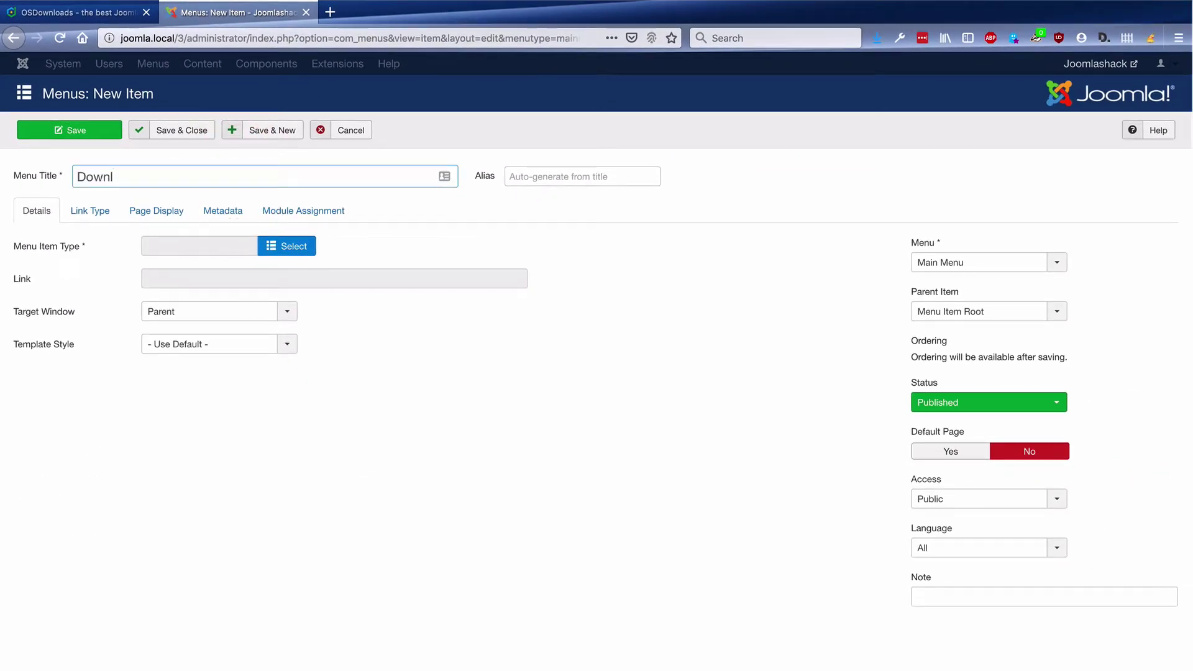
# - Make it an OSDownloads Pro Category File List for the General category and save it
pyautogui.click(296, 248)
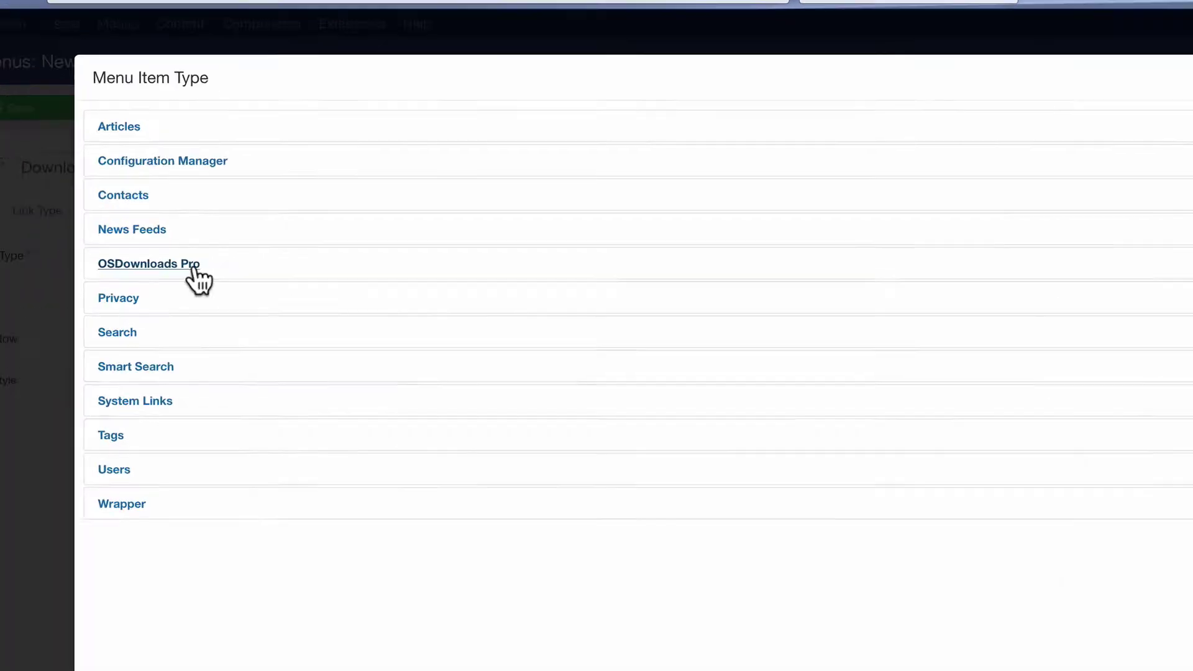
pyautogui.click(193, 252)
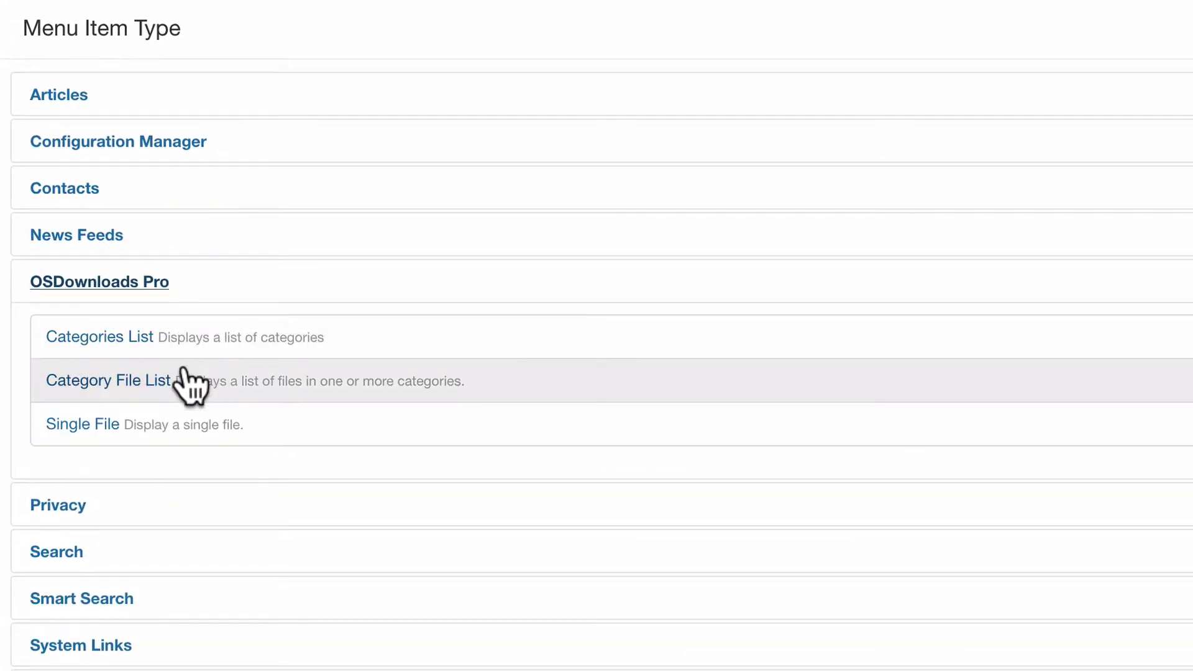
pyautogui.click(143, 381)
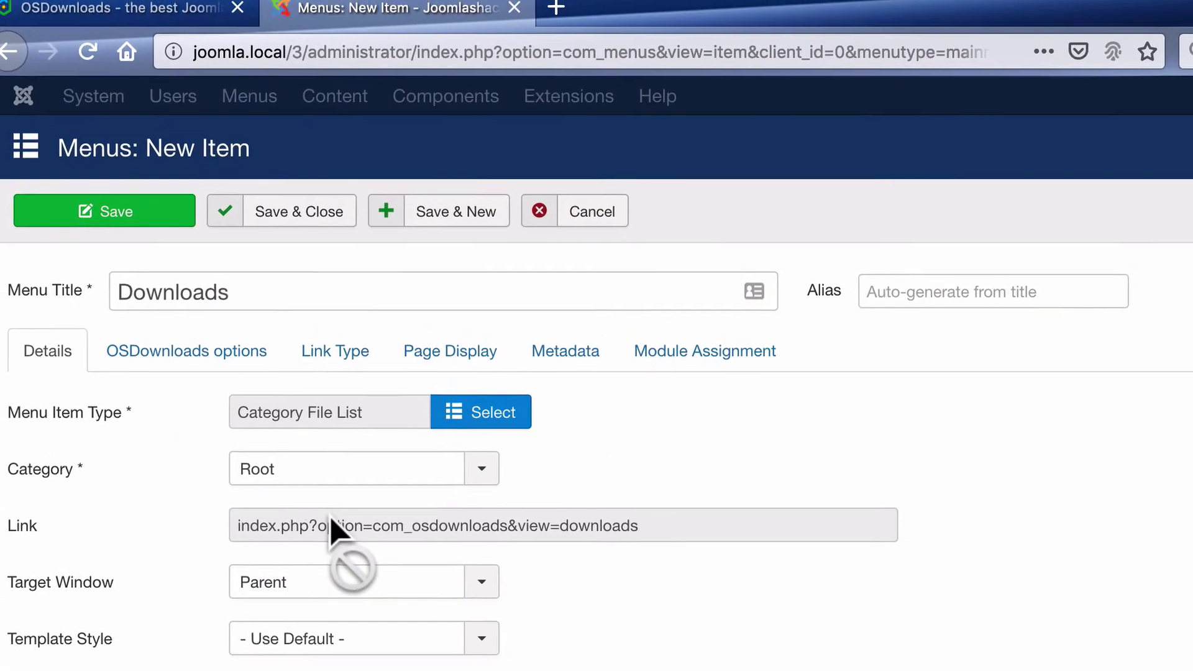
pyautogui.click(110, 331)
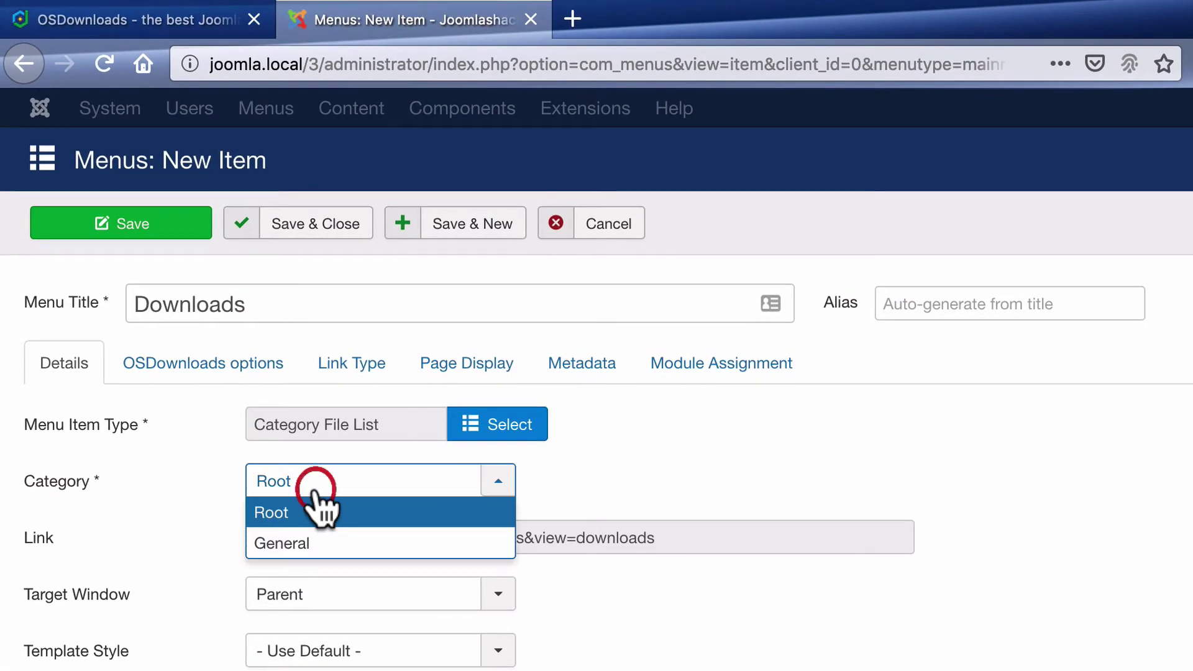
pyautogui.click(308, 542)
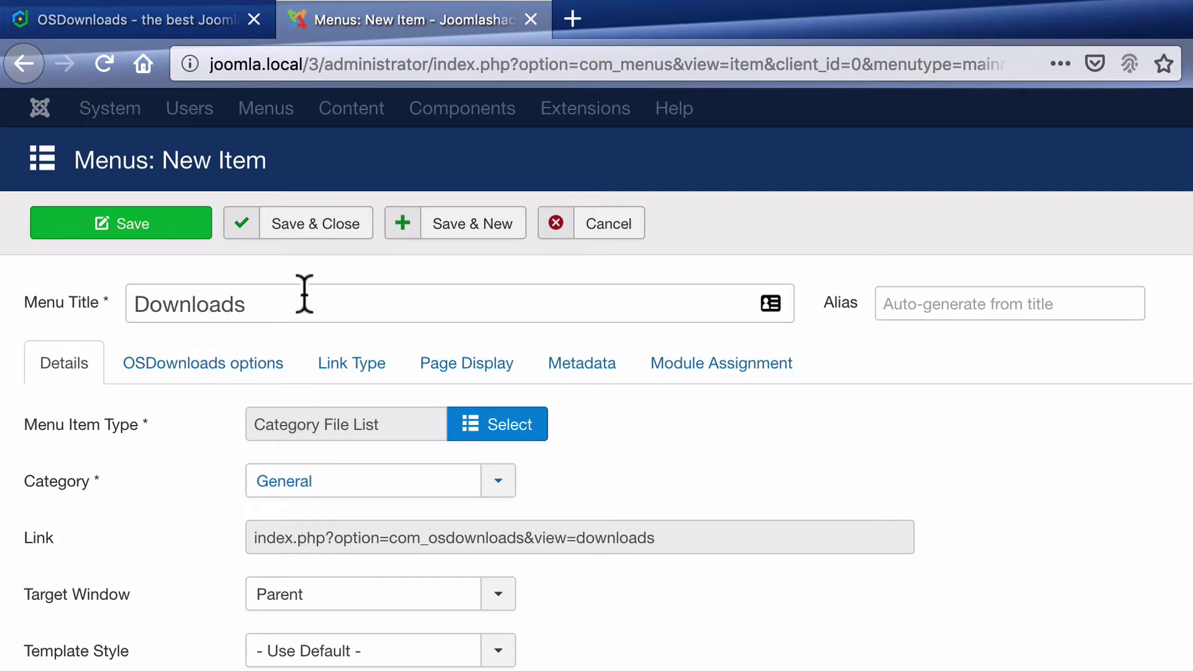
pyautogui.click(310, 232)
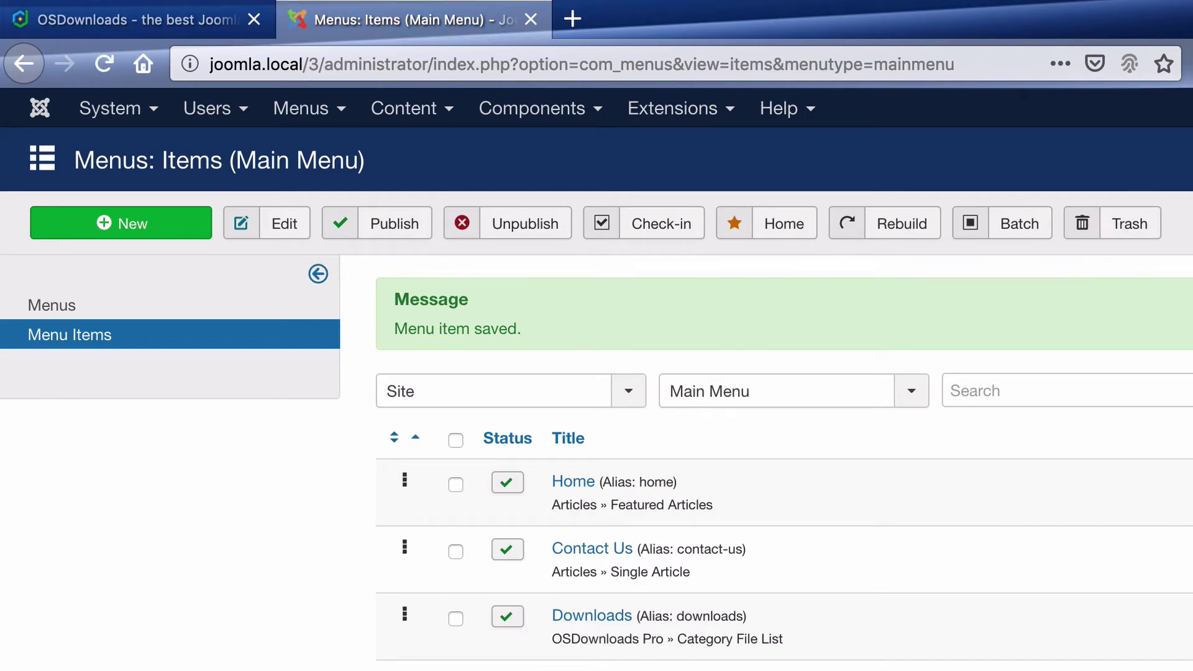
# - On the site preview, open Downloads > My First PDF, start the download, then dismiss both prompts
pyautogui.click(1105, 64)
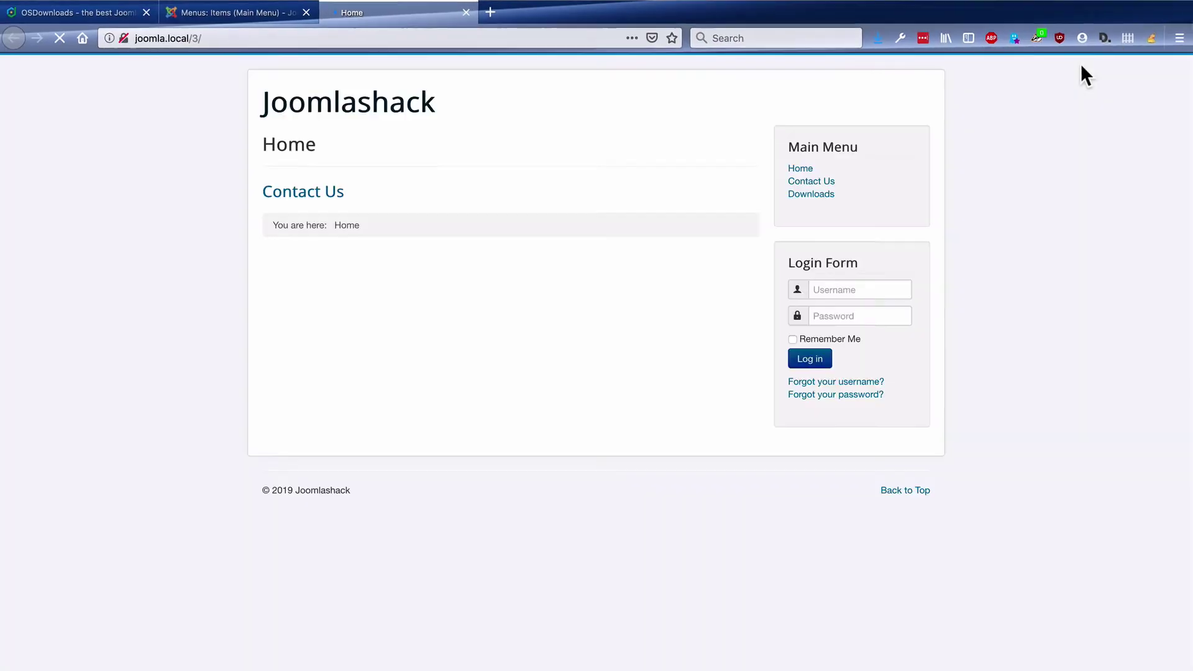
pyautogui.click(795, 195)
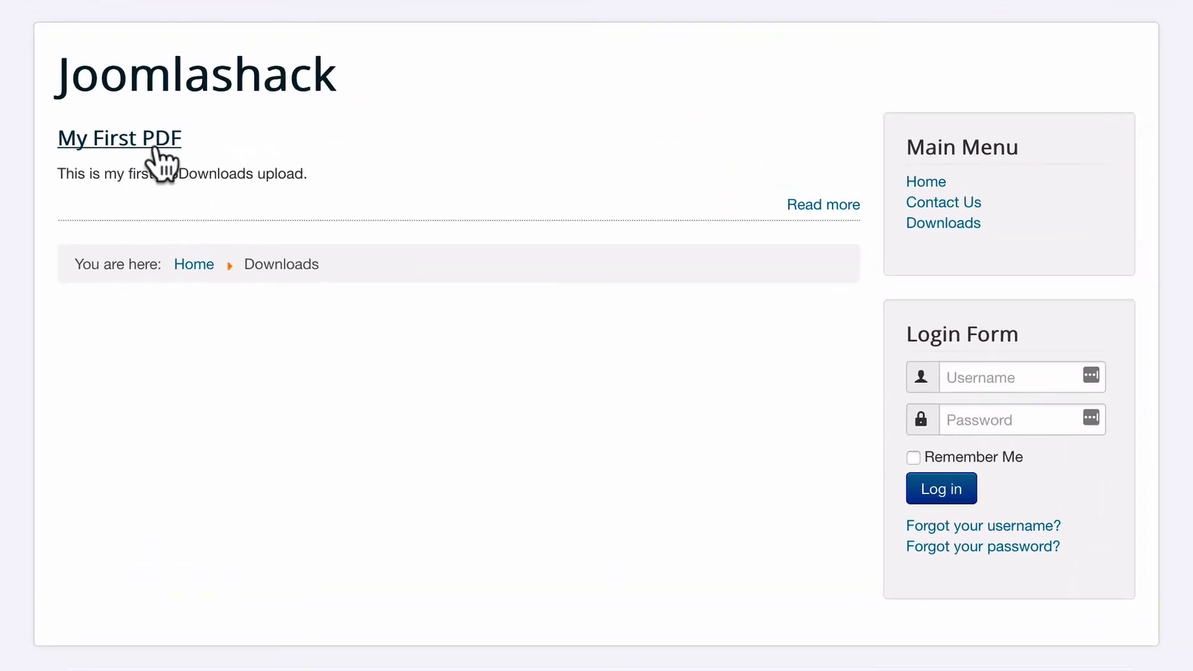
pyautogui.click(143, 149)
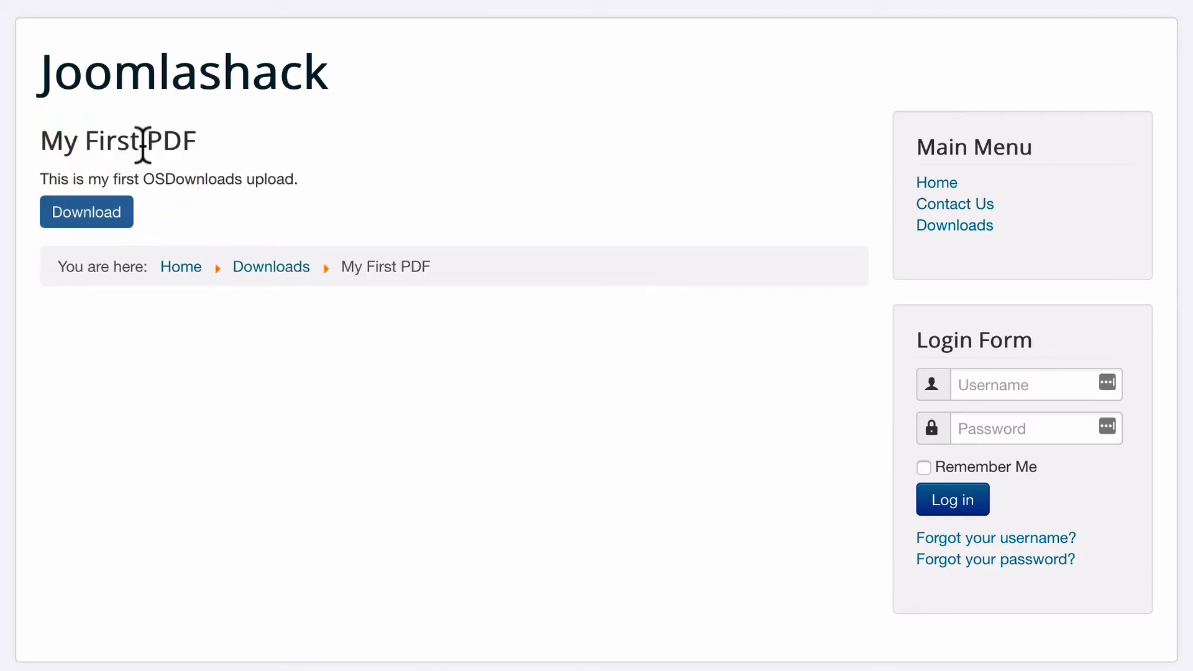
pyautogui.click(77, 220)
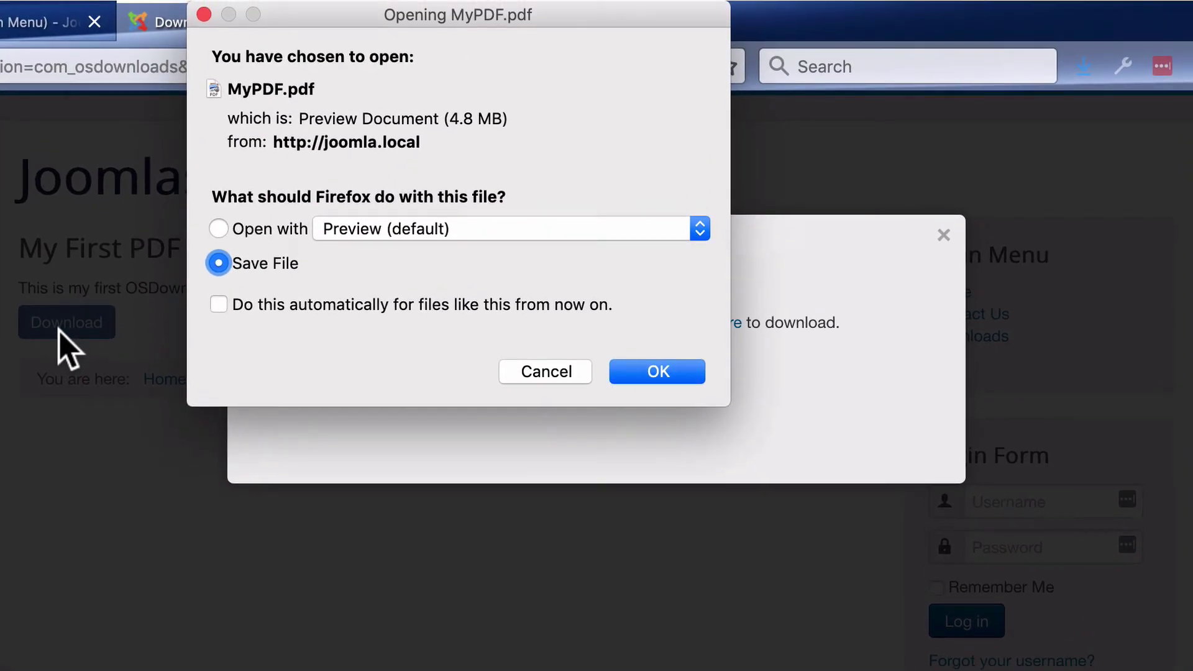
pyautogui.click(550, 372)
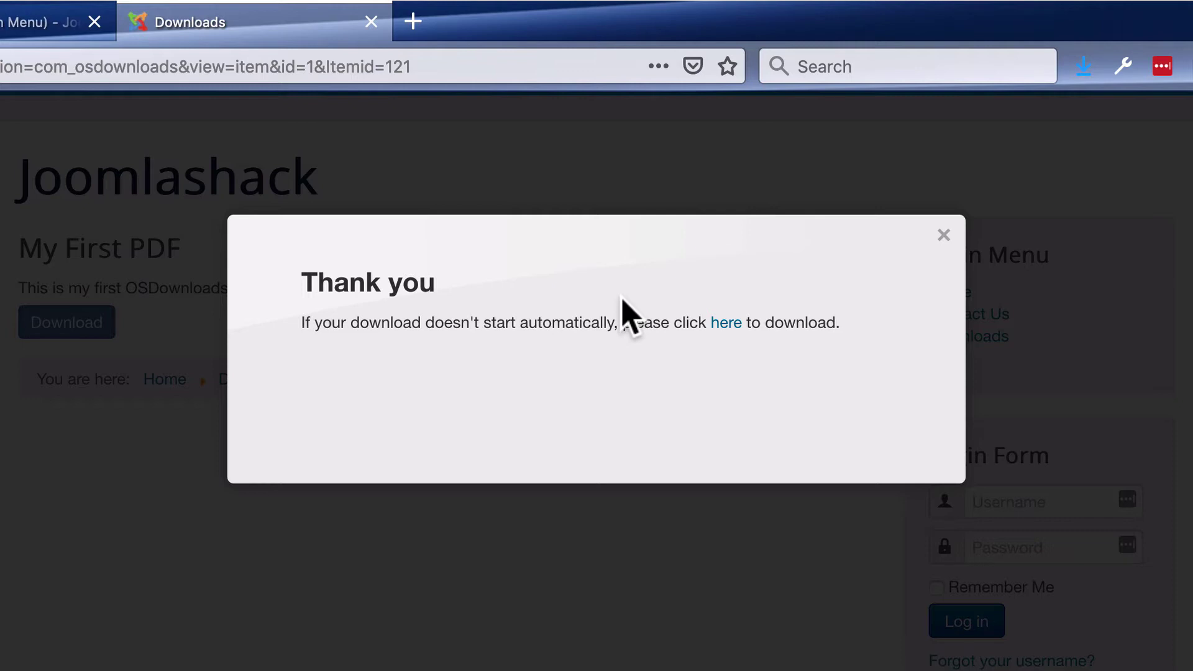
pyautogui.click(944, 235)
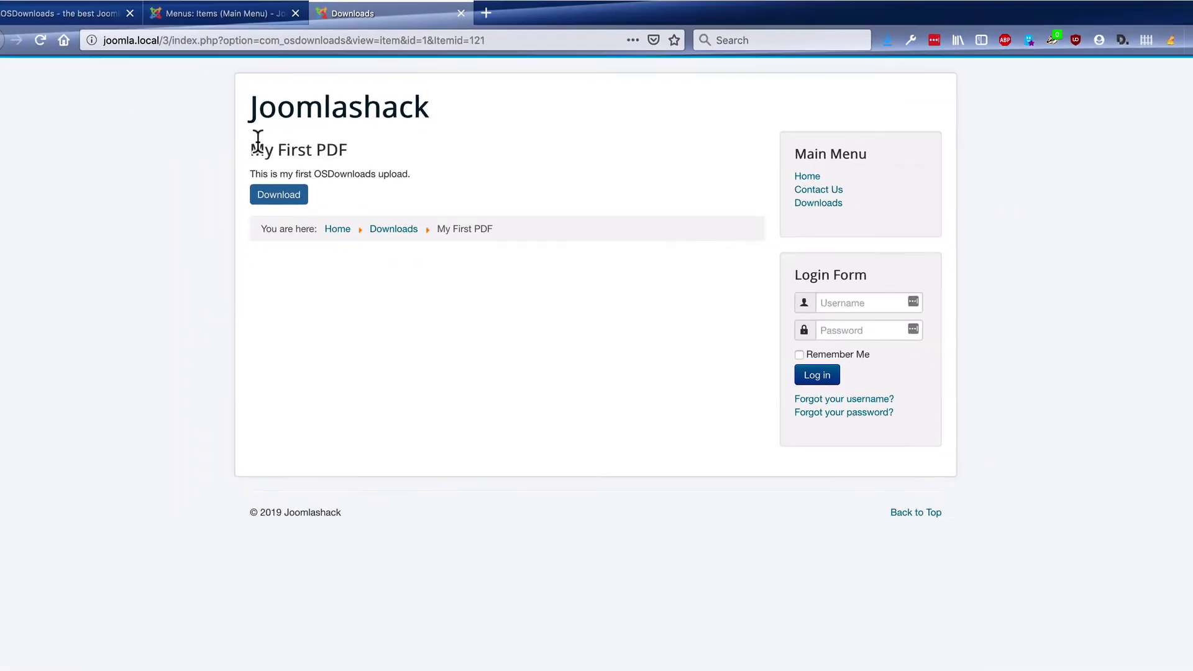
# - Return to the 'OSDownloads - the best Joomla downloads extension' tab
pyautogui.click(112, 17)
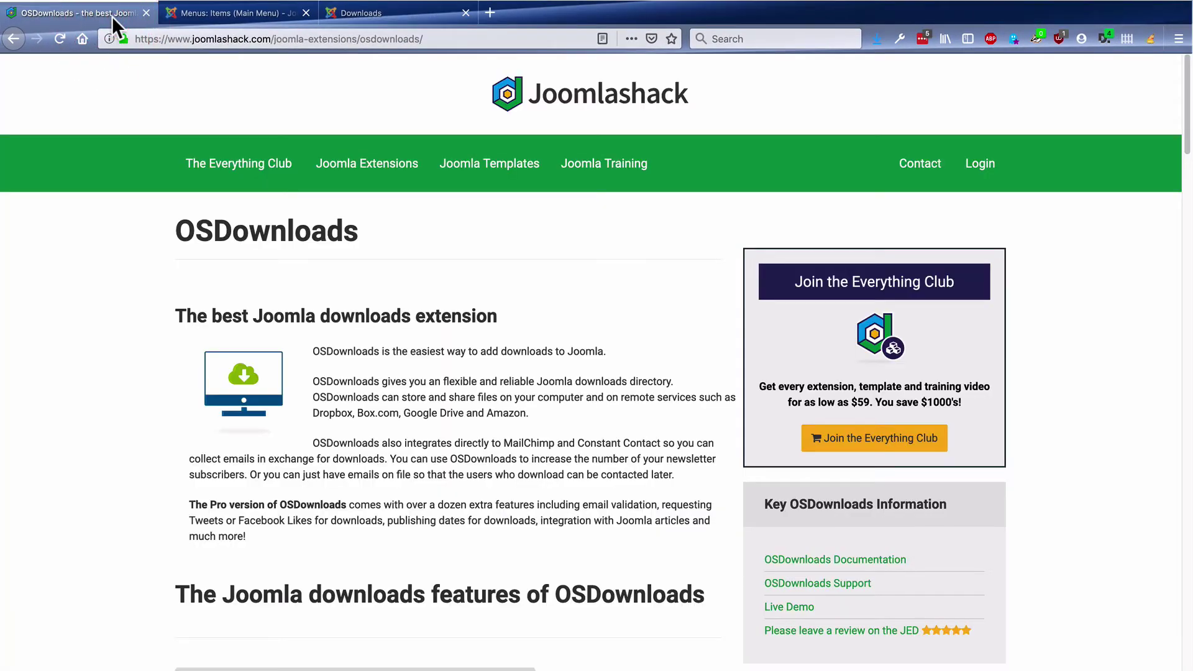